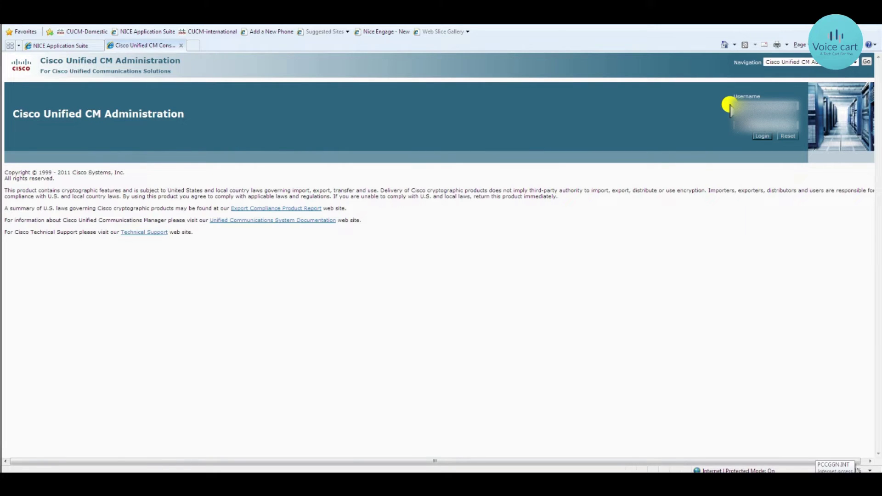
Log in and find phones by Directory Number 22559, locating the SCCP phone registered at 10.100.6.26
{"action": "key", "text": "Return"}
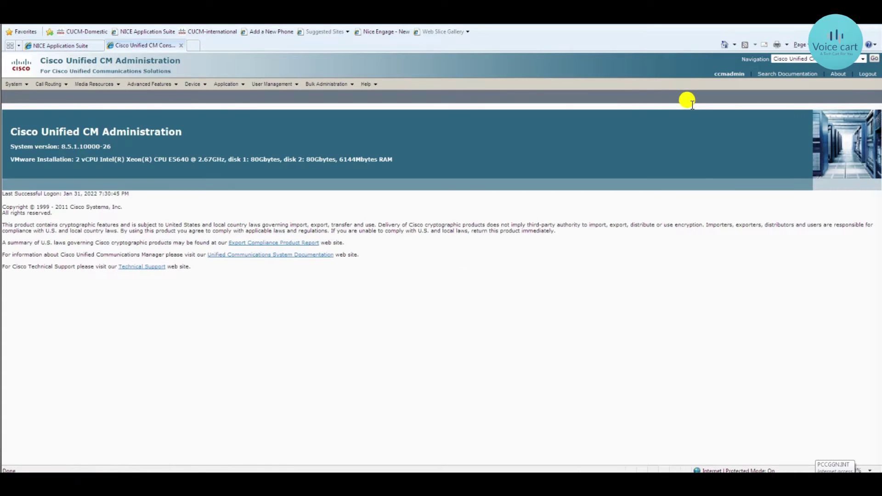
{"action": "left_click", "coordinate": [203, 88]}
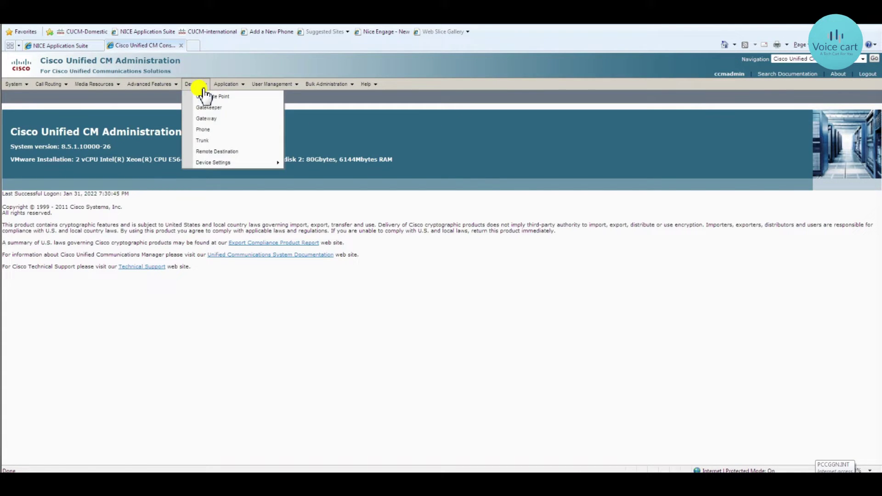
{"action": "left_click", "coordinate": [202, 131]}
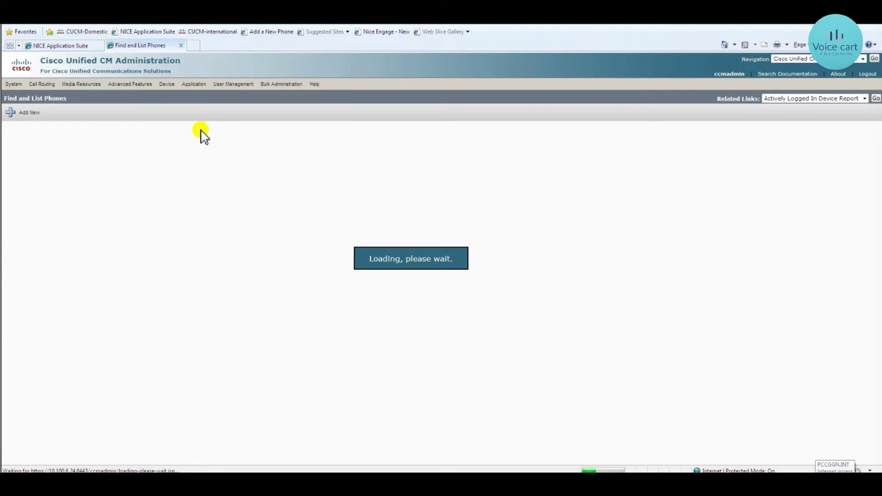
{"action": "left_click", "coordinate": [142, 146]}
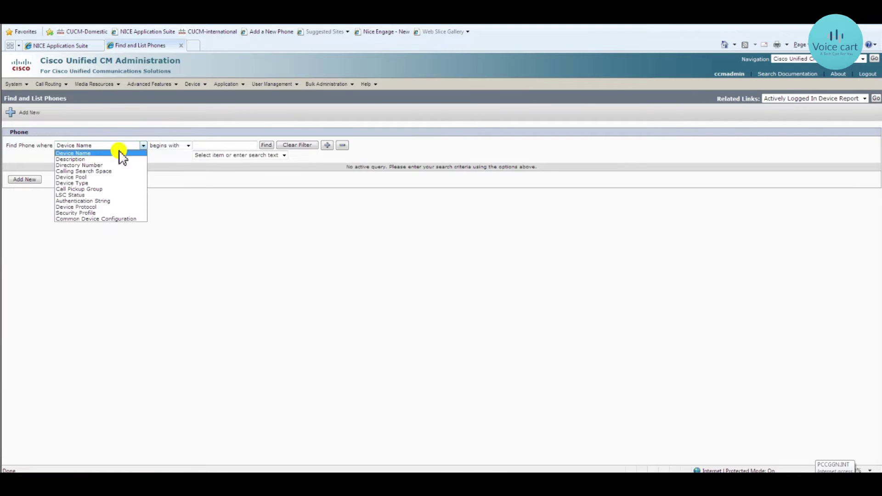
{"action": "left_click", "coordinate": [88, 165]}
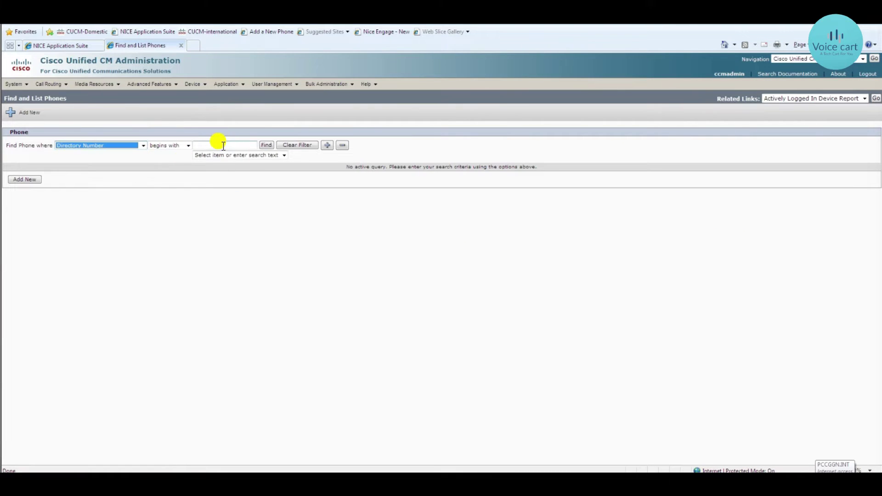
{"action": "left_click", "coordinate": [222, 145]}
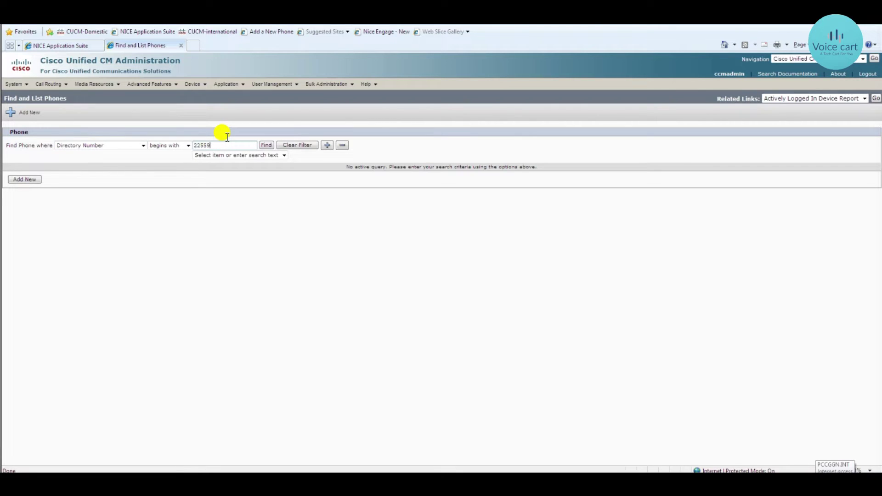
{"action": "left_click", "coordinate": [269, 146]}
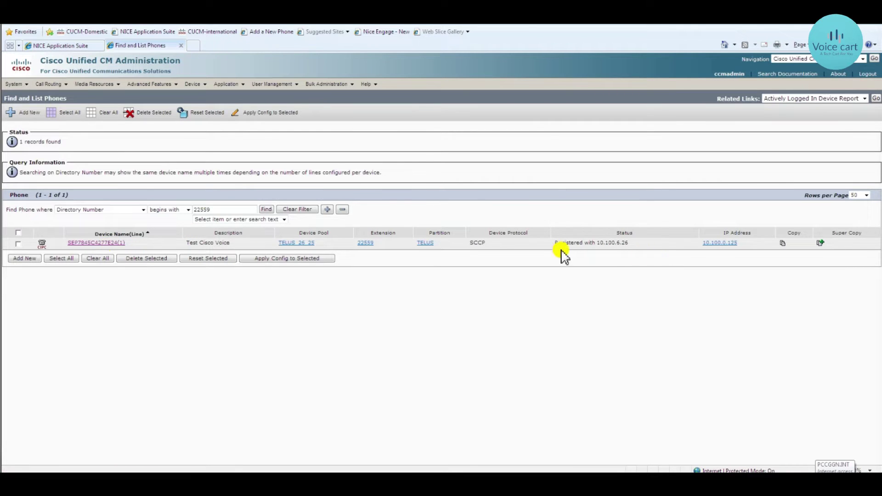
{"action": "left_click_drag", "start_coordinate": [553, 244], "coordinate": [628, 244]}
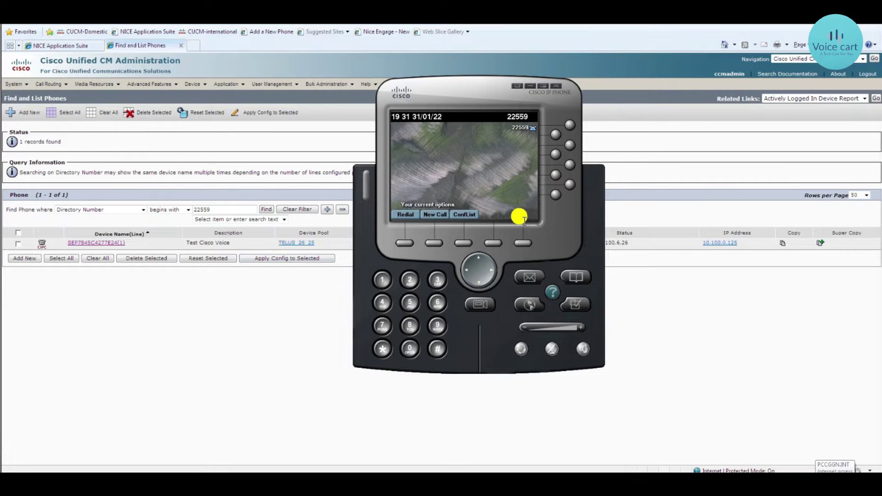
Open phone SEP7845C4277E24, then its Line [1] - 22559 in TELUS directory number page
{"action": "left_click", "coordinate": [112, 243]}
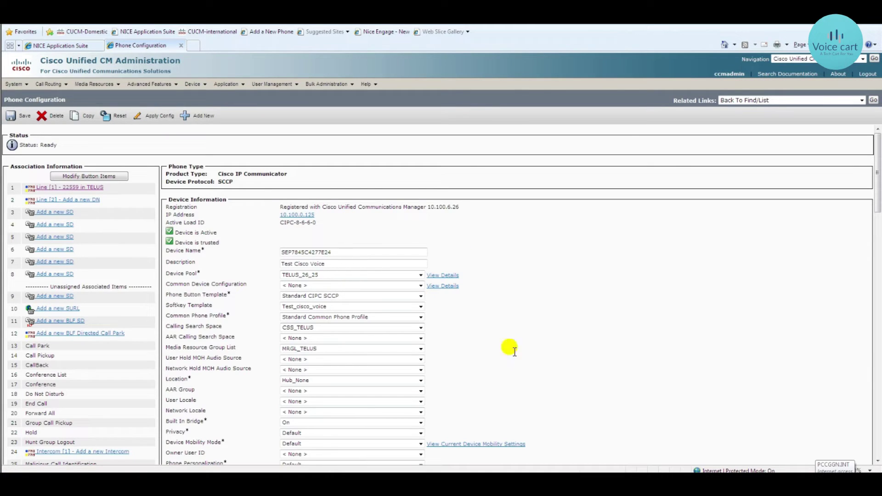
{"action": "key", "text": "alt+Tab"}
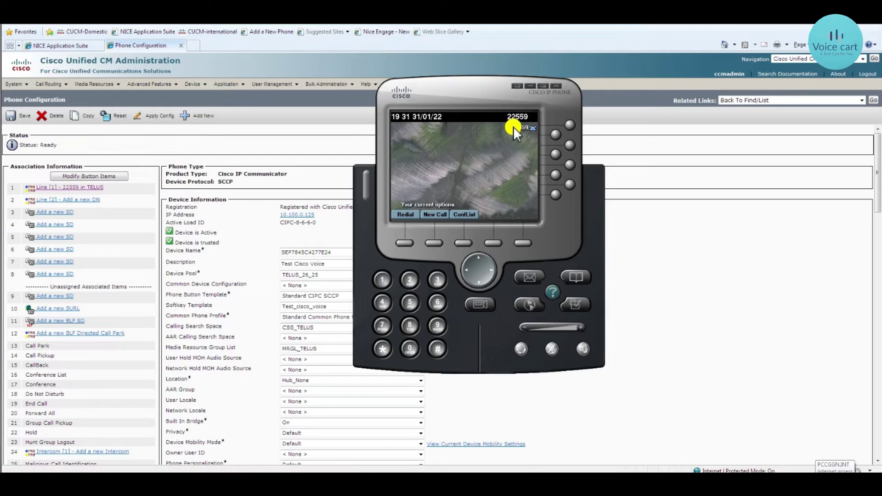
{"action": "left_click", "coordinate": [60, 187]}
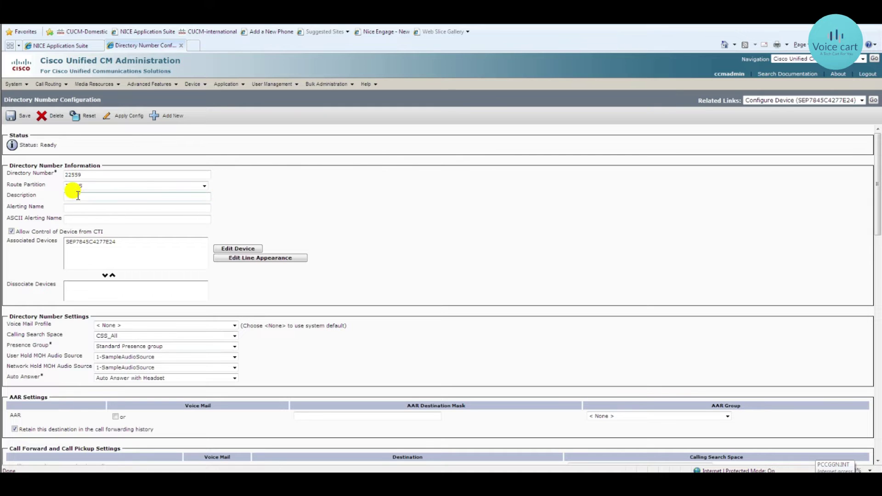
Enter 'Test_Phone 1' in the line's Description field and save
{"action": "left_click", "coordinate": [78, 196]}
{"action": "left_click", "coordinate": [10, 116]}
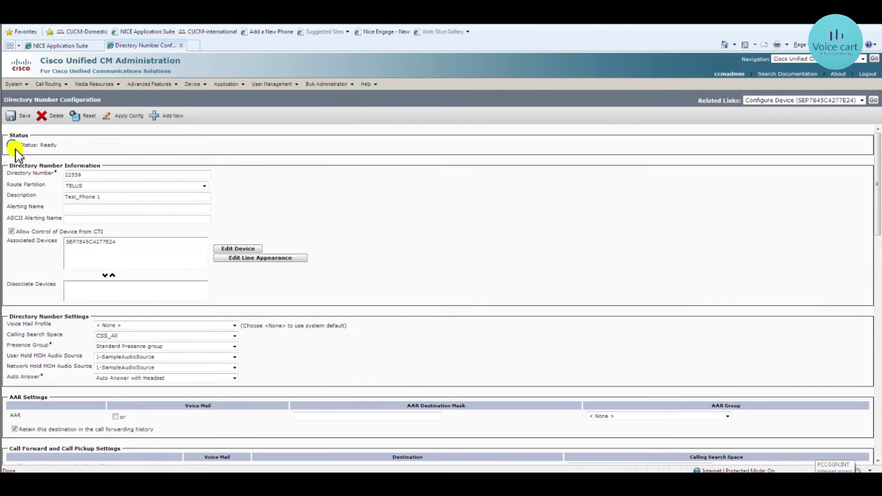
{"action": "left_click", "coordinate": [11, 115]}
In Line 1 on Device, set Display (Internal Caller ID) to Test_Phone1 and save
{"action": "scroll", "coordinate": [394, 211], "scroll_direction": "down", "scroll_amount": 3}
{"action": "scroll", "coordinate": [394, 212], "scroll_direction": "down", "scroll_amount": 2}
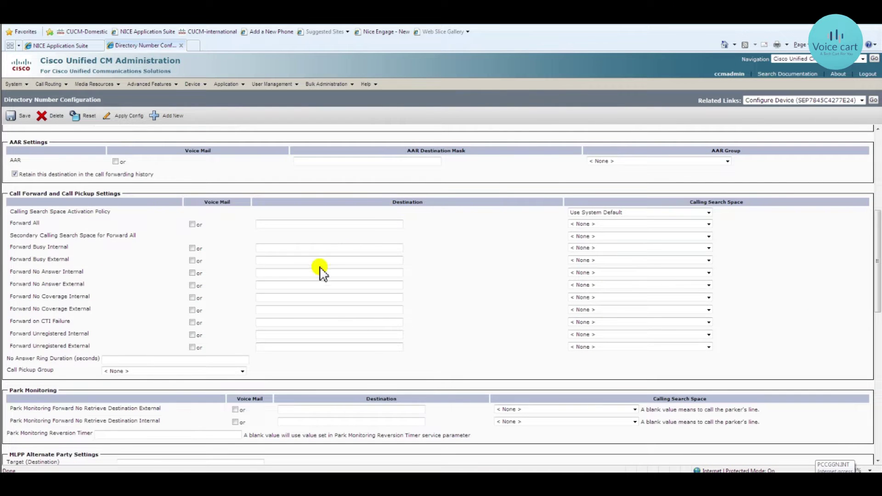
{"action": "scroll", "coordinate": [317, 271], "scroll_direction": "down", "scroll_amount": 2}
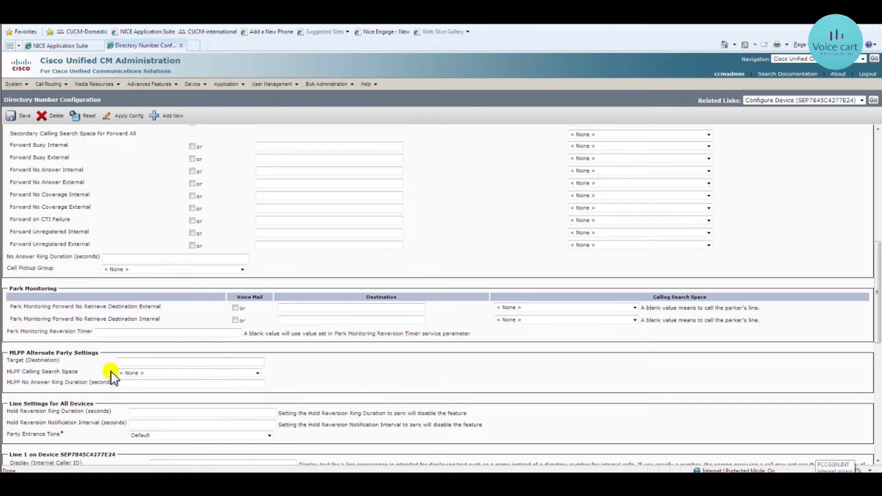
{"action": "scroll", "coordinate": [166, 376], "scroll_direction": "down", "scroll_amount": 1}
{"action": "scroll", "coordinate": [166, 376], "scroll_direction": "down", "scroll_amount": 1}
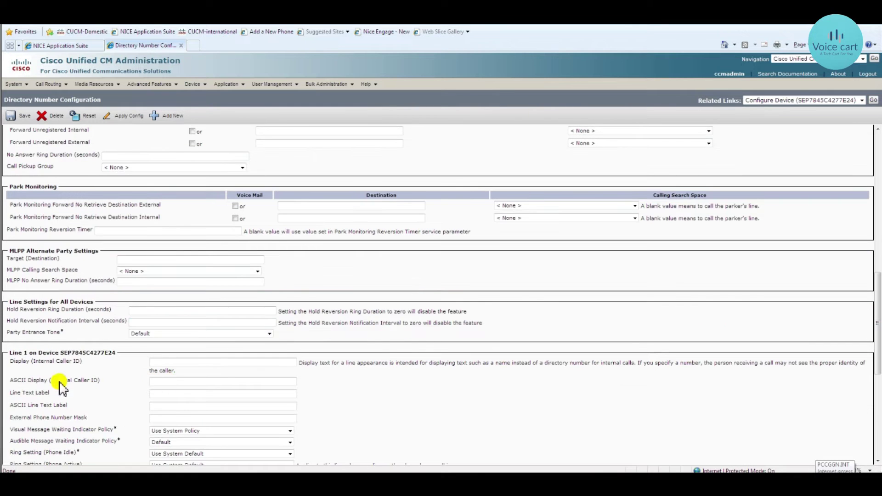
{"action": "left_click", "coordinate": [174, 362]}
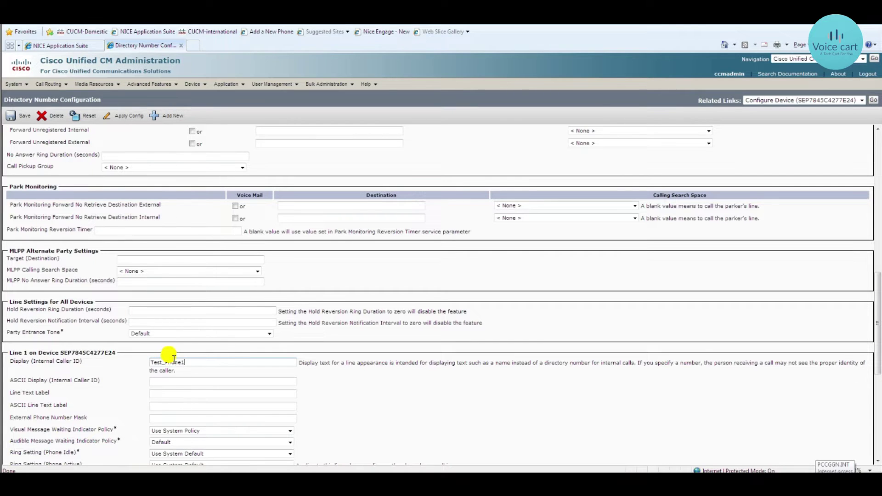
{"action": "left_click", "coordinate": [10, 119]}
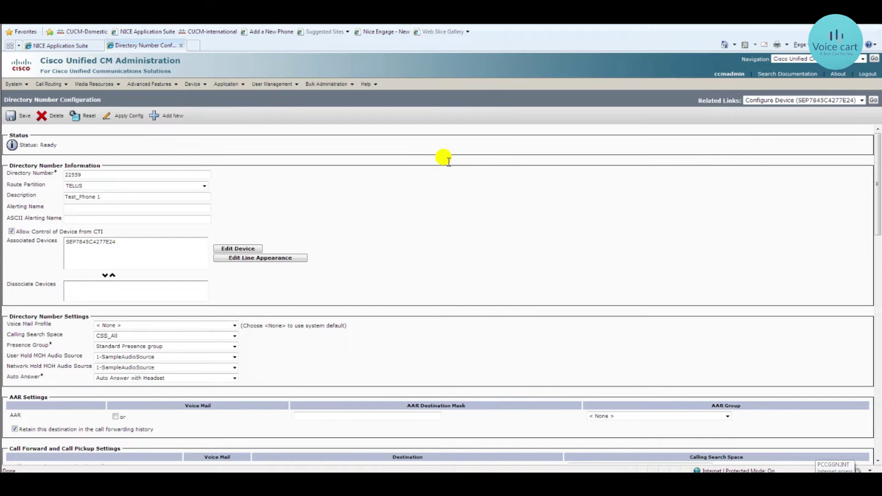
Launch Cisco IP Communicator from the Start menu in the AnyDesk remote session
{"action": "scroll", "coordinate": [448, 163], "scroll_direction": "down", "scroll_amount": 6}
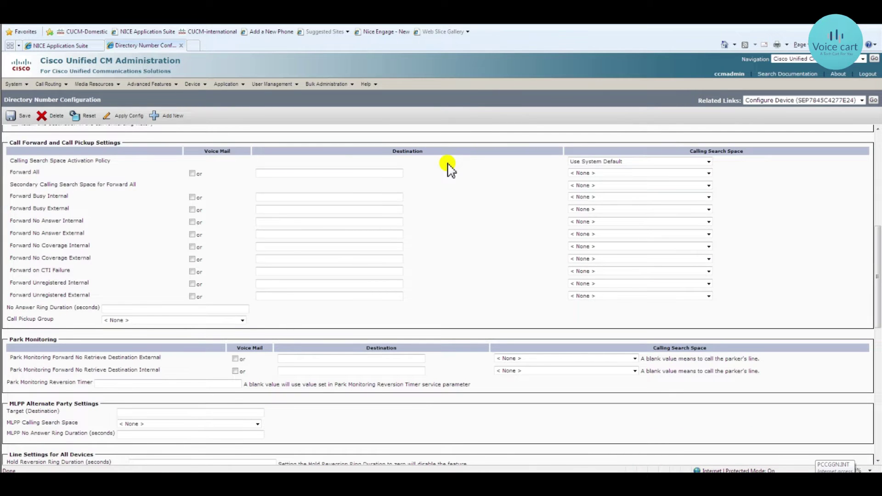
{"action": "scroll", "coordinate": [446, 165], "scroll_direction": "up", "scroll_amount": 7}
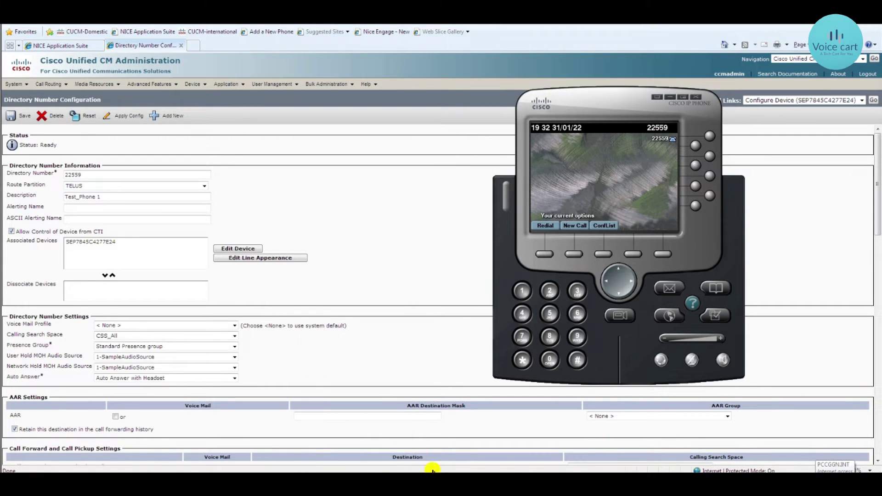
{"action": "left_click", "coordinate": [521, 415]}
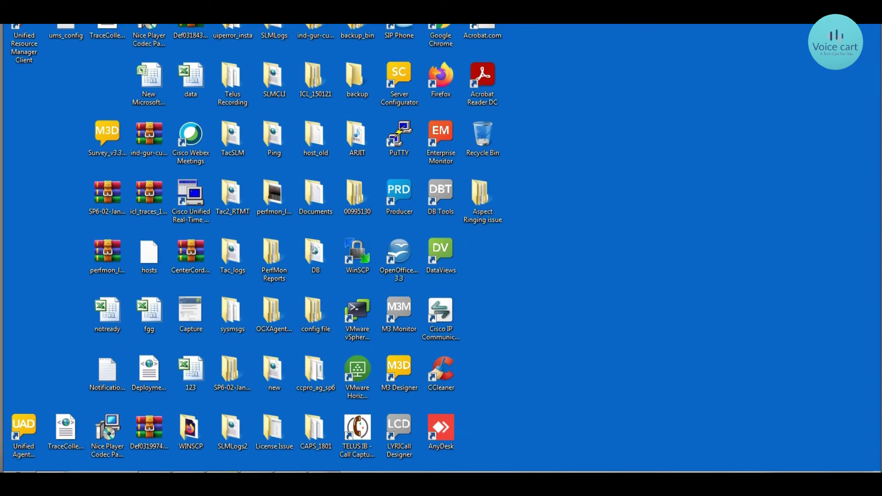
{"action": "key", "text": "super"}
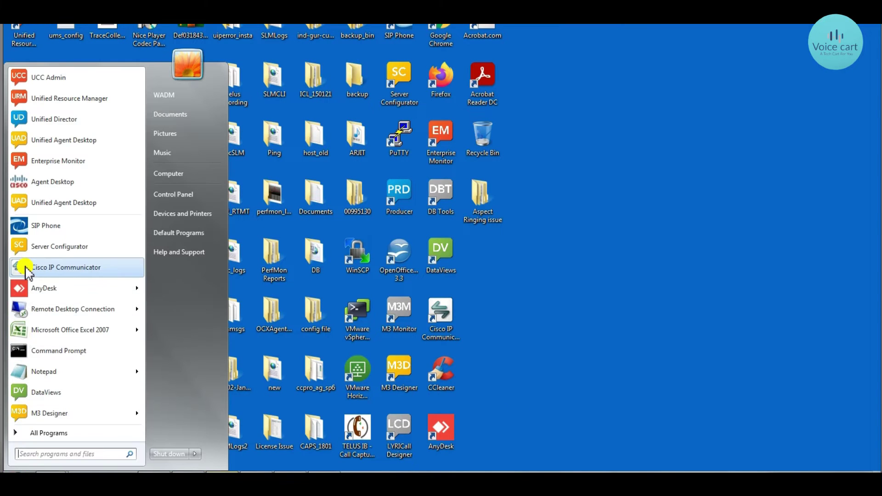
{"action": "left_click", "coordinate": [191, 373]}
{"action": "mouse_move", "coordinate": [463, 483]}
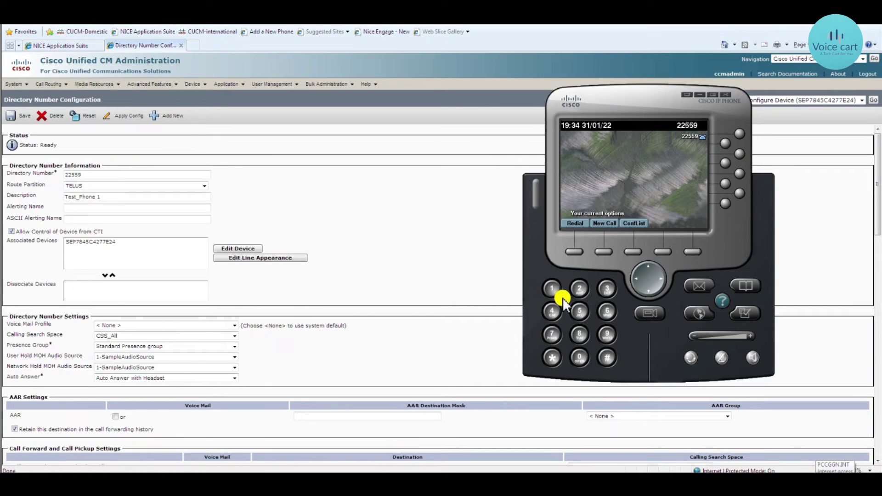
Dial extension 22560 from line 22559 on the softphone keypad
{"action": "left_click", "coordinate": [579, 289]}
{"action": "left_click", "coordinate": [580, 289]}
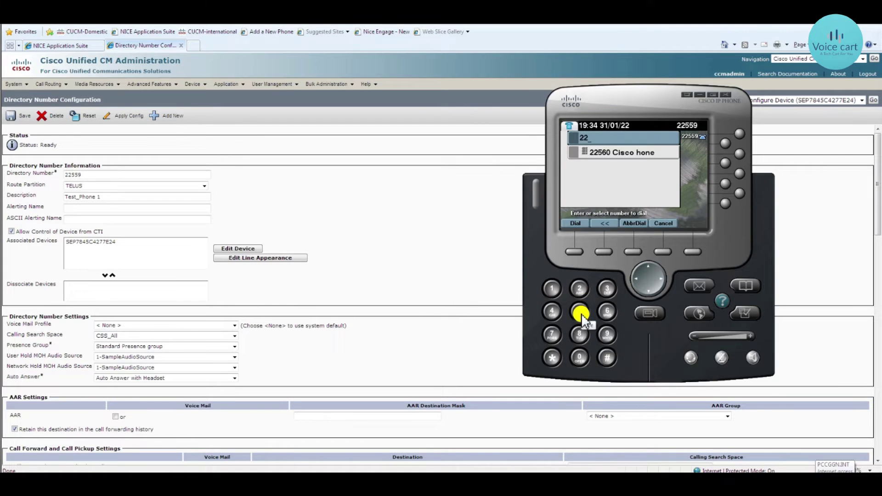
{"action": "left_click", "coordinate": [581, 313]}
{"action": "left_click", "coordinate": [621, 150]}
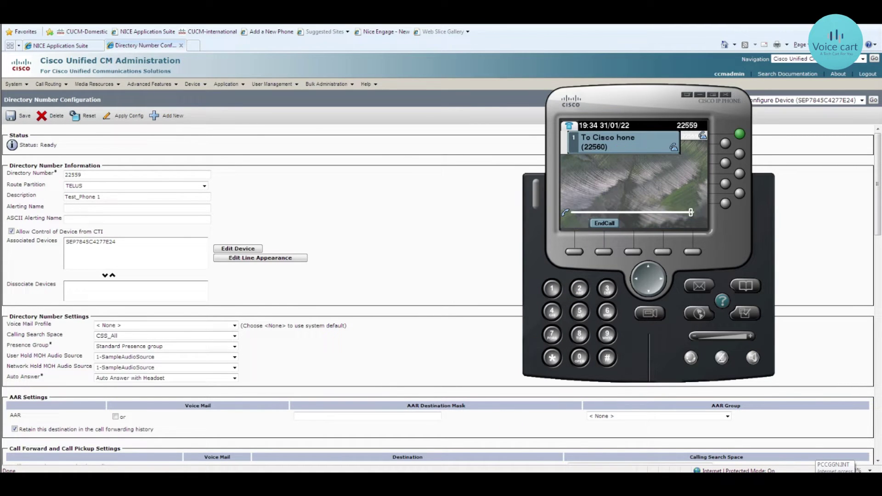
Confirm the remote phone shows the incoming caller as Test_Phone1, back on the CUCM line page
{"action": "left_click", "coordinate": [551, 436]}
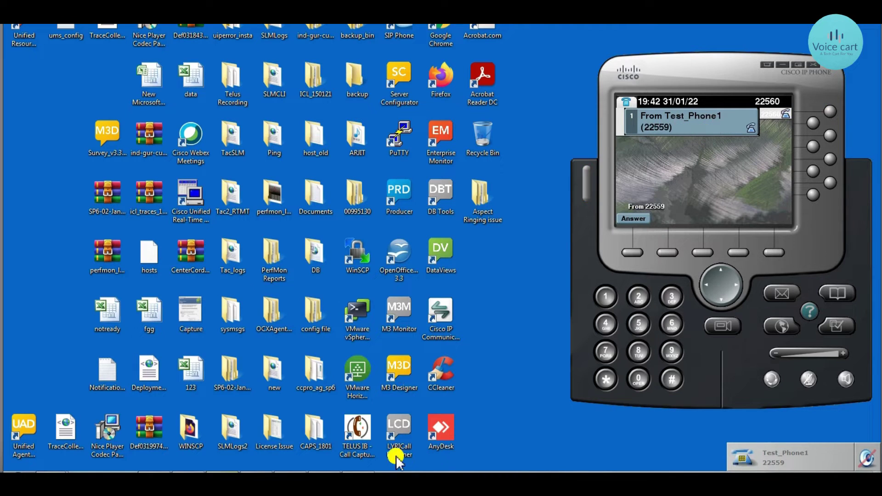
{"action": "left_click", "coordinate": [374, 425]}
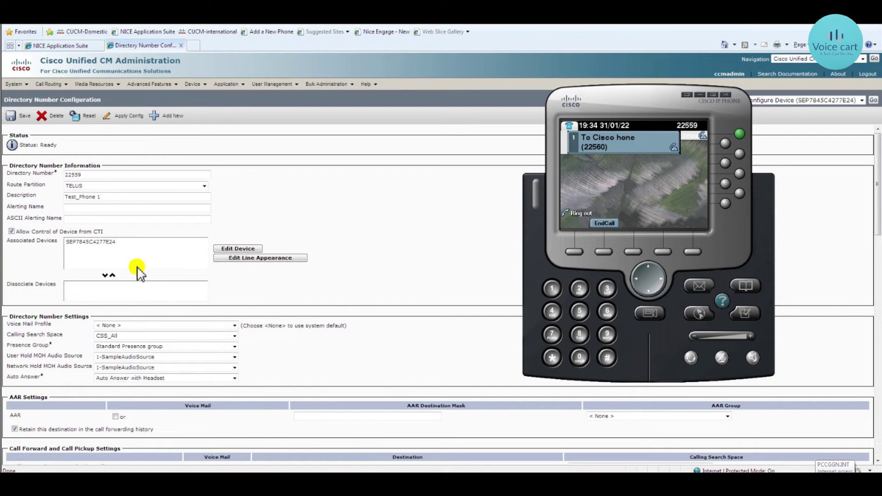
{"action": "left_click", "coordinate": [340, 353]}
{"action": "scroll", "coordinate": [341, 345], "scroll_direction": "down", "scroll_amount": 5}
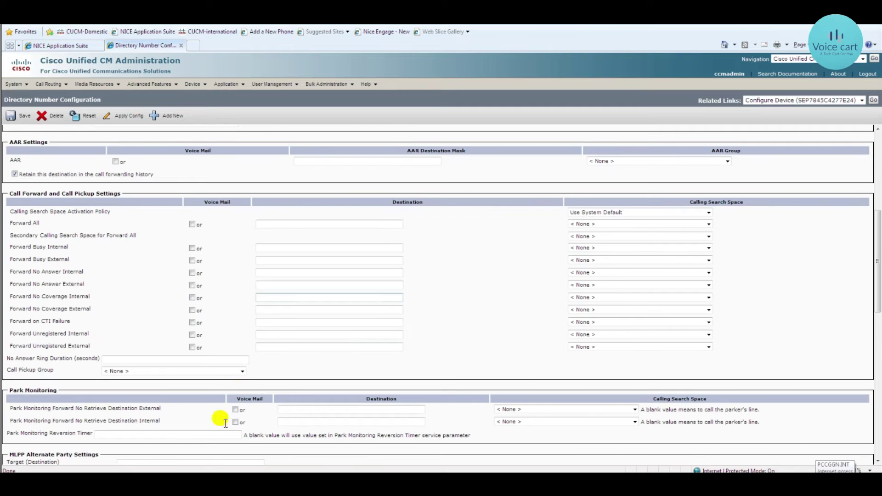
{"action": "scroll", "coordinate": [275, 363], "scroll_direction": "down", "scroll_amount": 2}
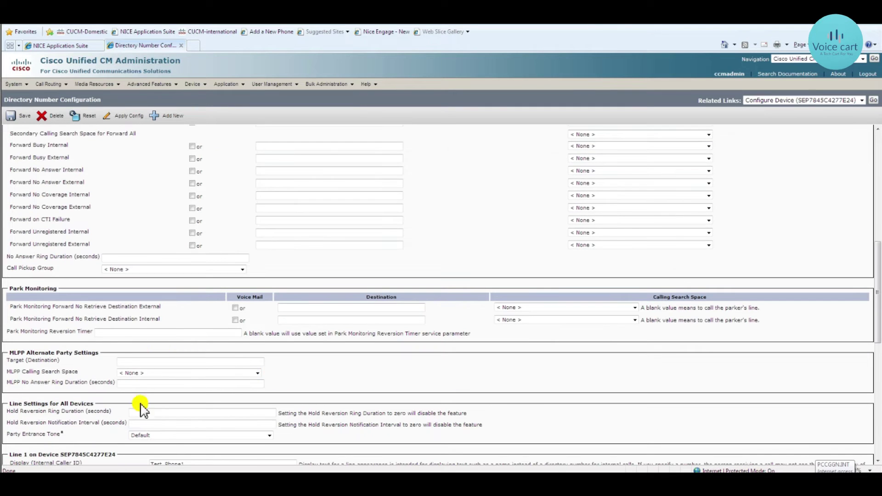
Compare Line 1's caller ID values with the phone display and start entering line text label Text_Phone1
{"action": "scroll", "coordinate": [205, 392], "scroll_direction": "down", "scroll_amount": 3}
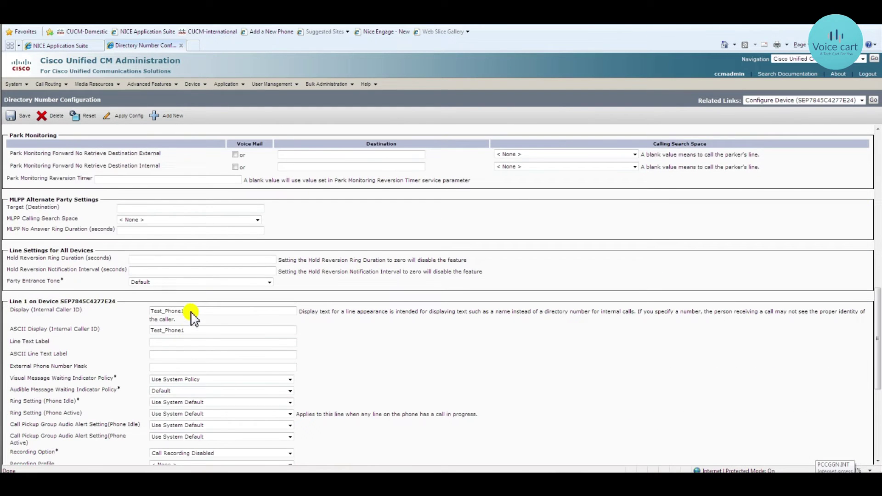
{"action": "left_click", "coordinate": [107, 297]}
{"action": "double_click", "coordinate": [179, 312]}
{"action": "key", "text": "Tab"}
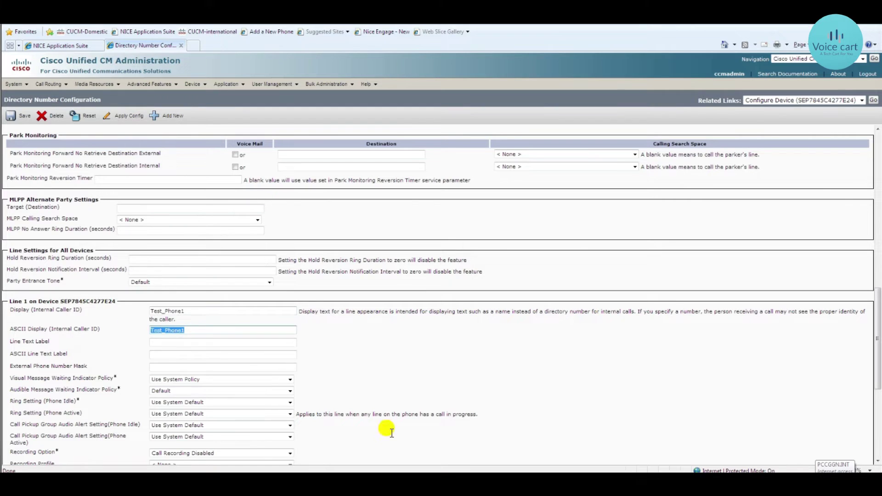
{"action": "left_click", "coordinate": [534, 454]}
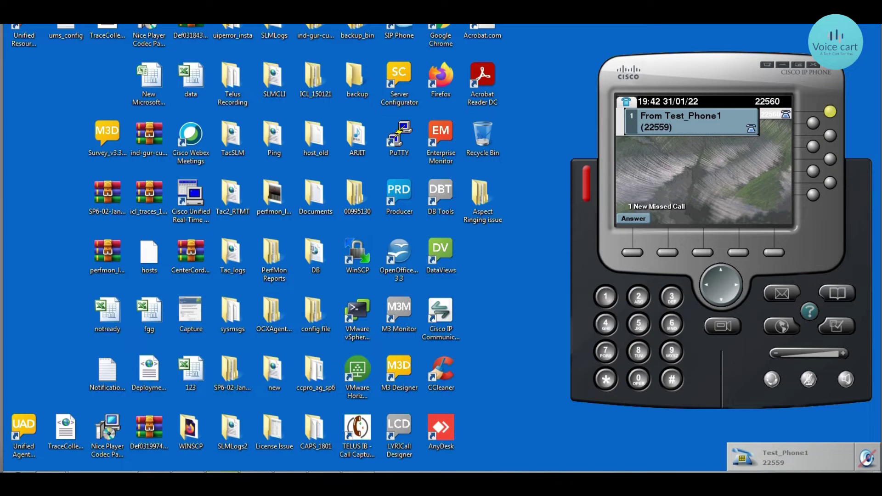
{"action": "left_click", "coordinate": [448, 459]}
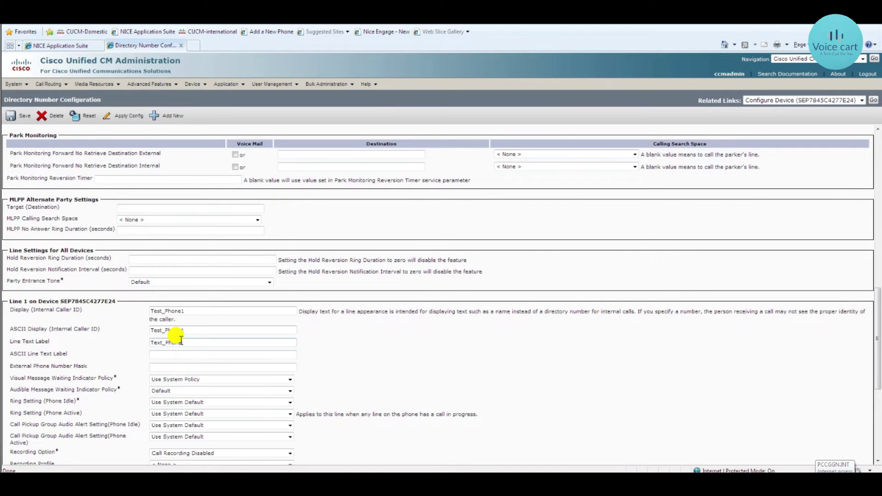
Finish the Text_Phone1 line text label and save so the softphone shows it beside 22559
{"action": "left_click", "coordinate": [180, 341]}
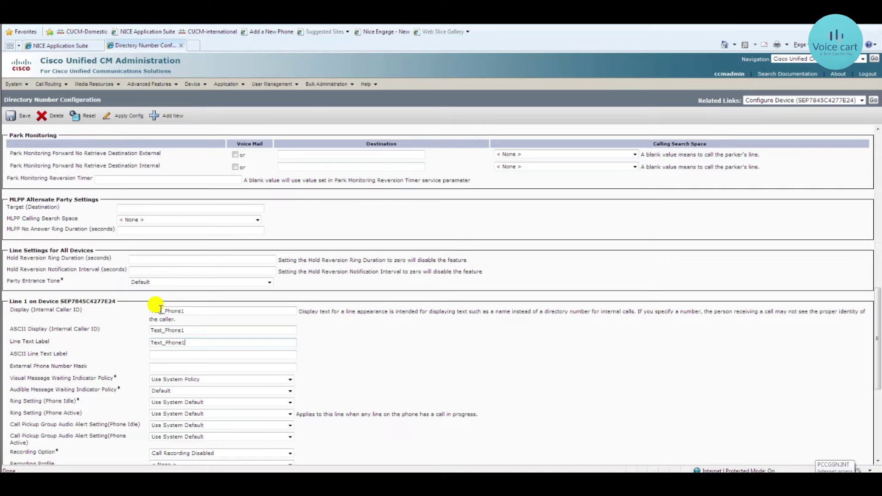
{"action": "left_click", "coordinate": [16, 121]}
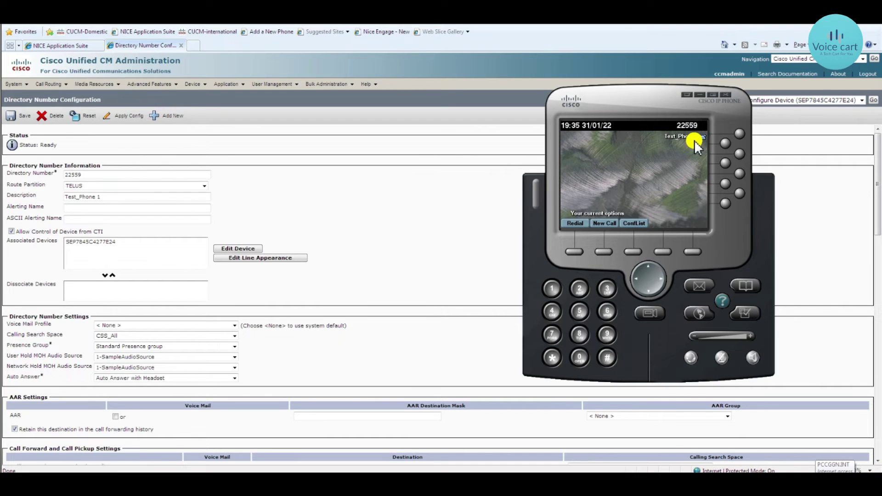
Scroll back to Line 1 and check the ASCII Line Text Label also reads Text_Phone1
{"action": "left_click", "coordinate": [365, 286]}
{"action": "scroll", "coordinate": [364, 286], "scroll_direction": "down", "scroll_amount": 4}
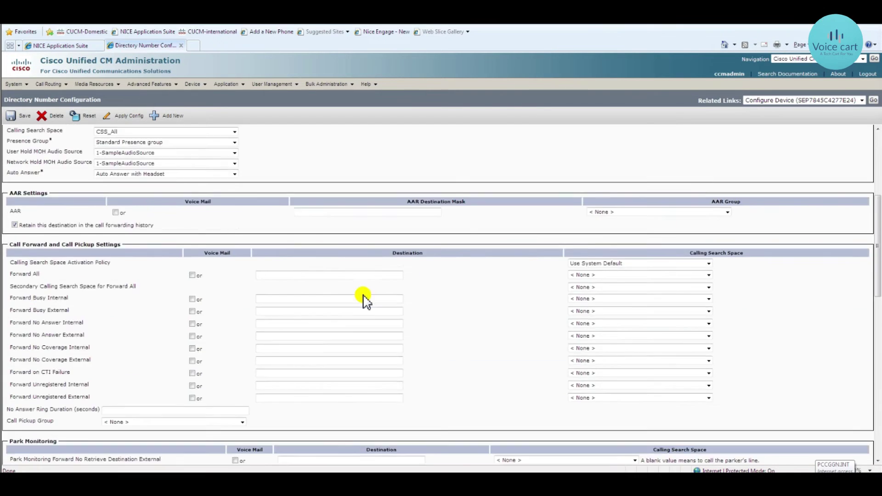
{"action": "scroll", "coordinate": [364, 299], "scroll_direction": "down", "scroll_amount": 5}
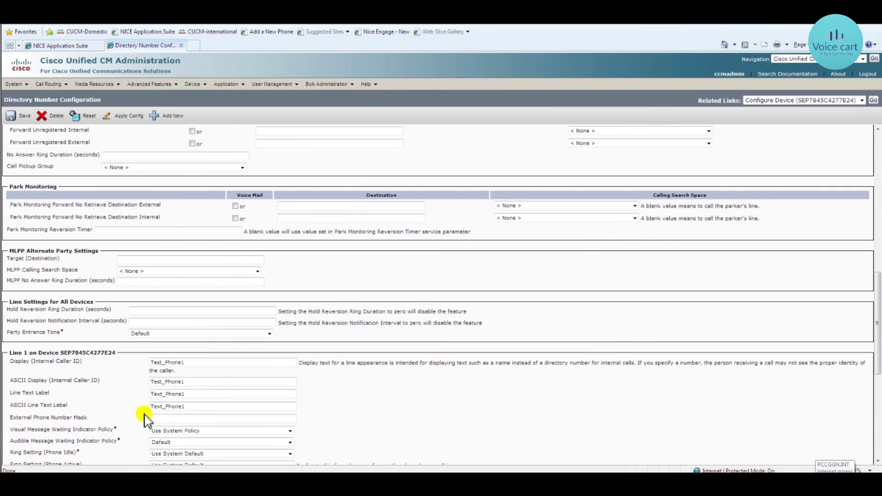
{"action": "left_click", "coordinate": [164, 406]}
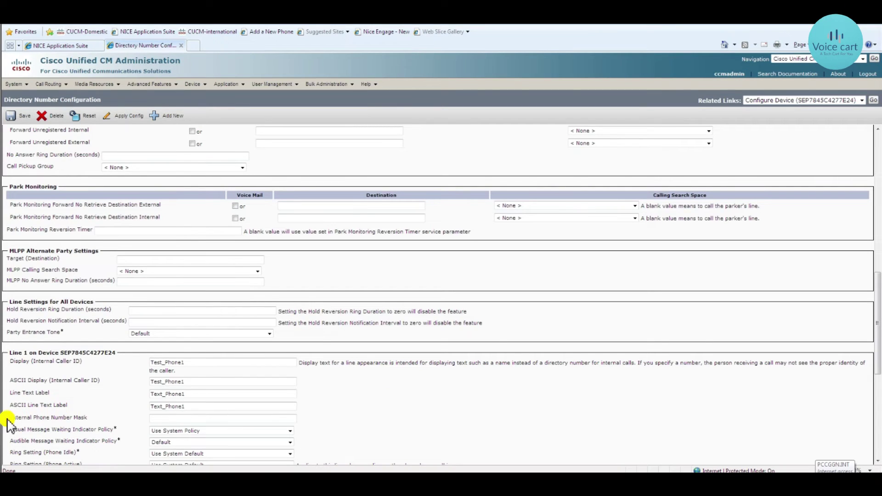
Enter 123456789 in line 1's External Phone Number Mask field and save the directory number
{"action": "left_click_drag", "start_coordinate": [10, 417], "coordinate": [162, 420]}
{"action": "left_click", "coordinate": [162, 420]}
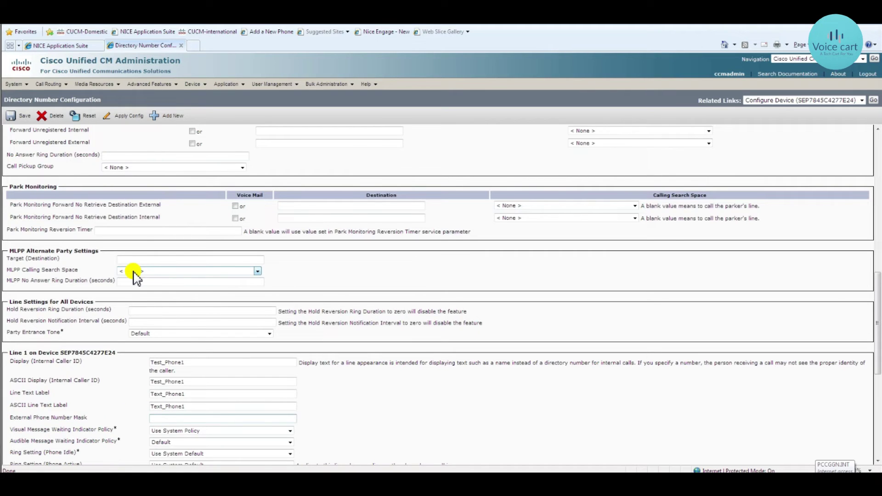
{"action": "type", "text": "123456789"}
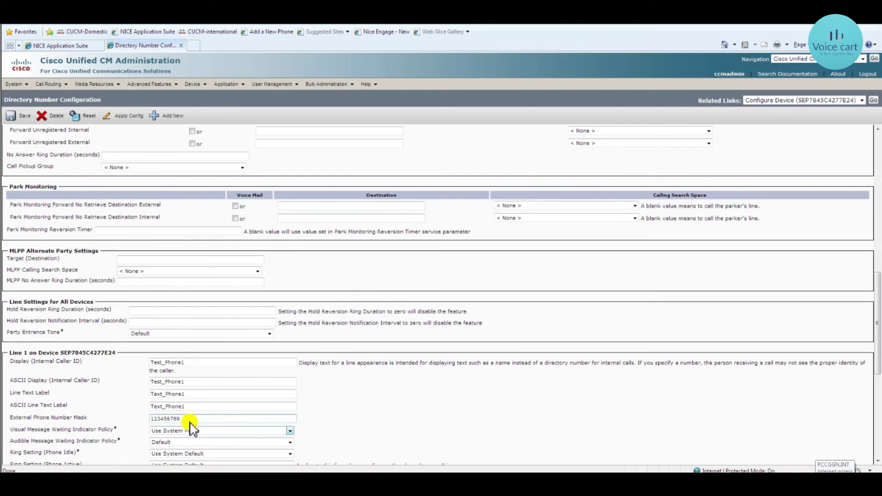
{"action": "double_click", "coordinate": [156, 418]}
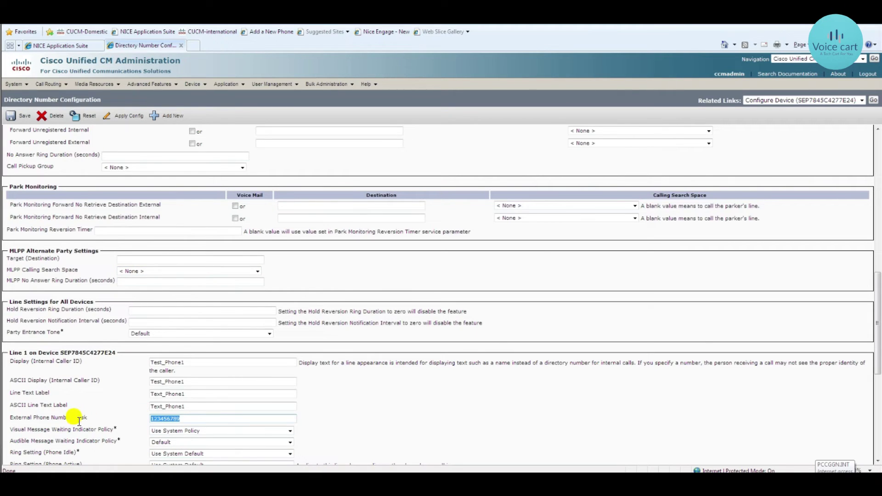
{"action": "left_click", "coordinate": [22, 123]}
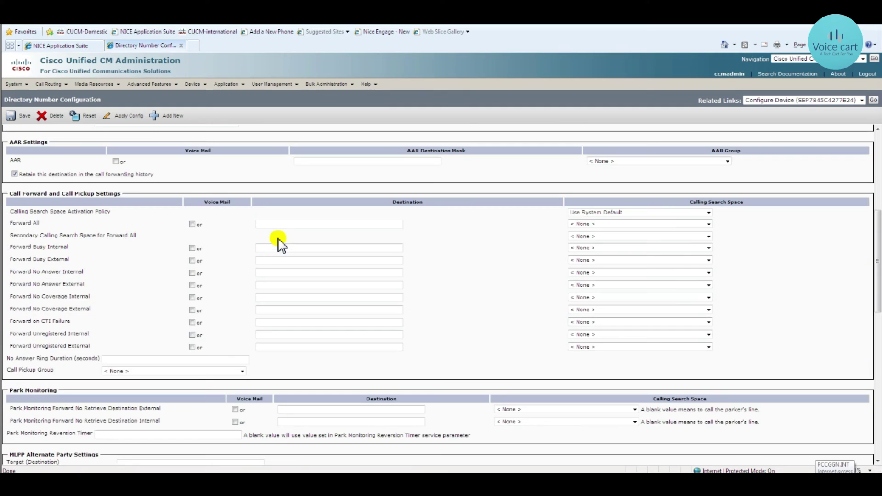
Enter Test_Phone2 as the alerting name for line 22559 and save the directory number
{"action": "scroll", "coordinate": [280, 246], "scroll_direction": "up", "scroll_amount": 8}
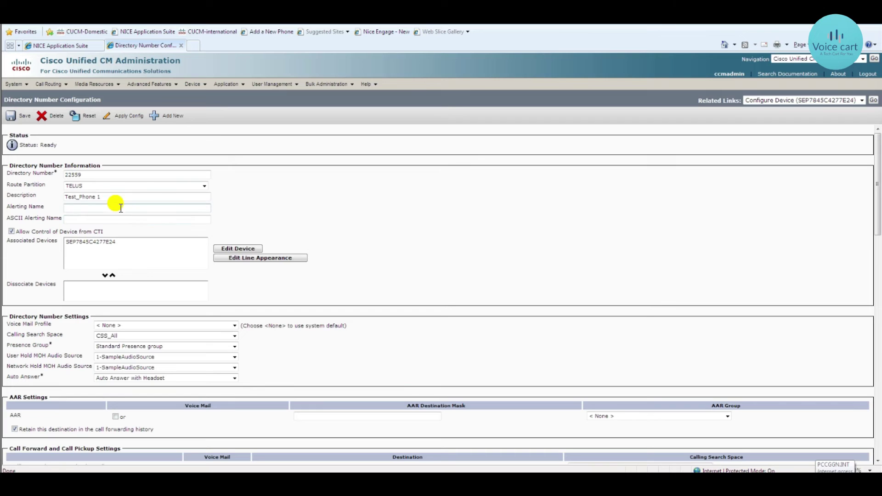
{"action": "left_click_drag", "start_coordinate": [44, 207], "coordinate": [6, 209]}
{"action": "left_click", "coordinate": [87, 208]}
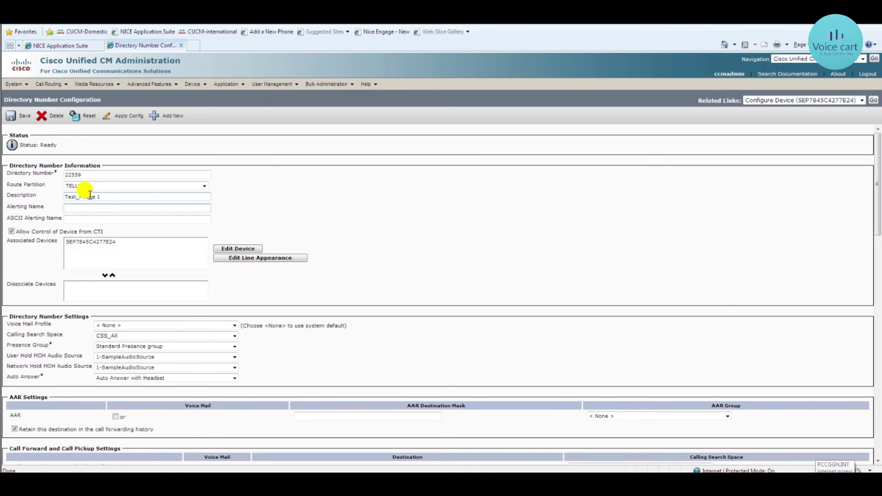
{"action": "type", "text": "Test_Phone2"}
{"action": "left_click", "coordinate": [15, 121]}
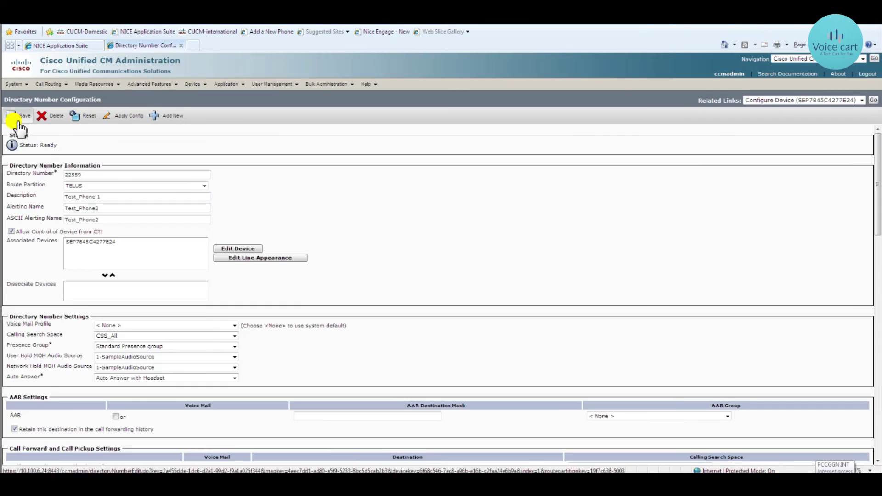
{"action": "left_click", "coordinate": [16, 121]}
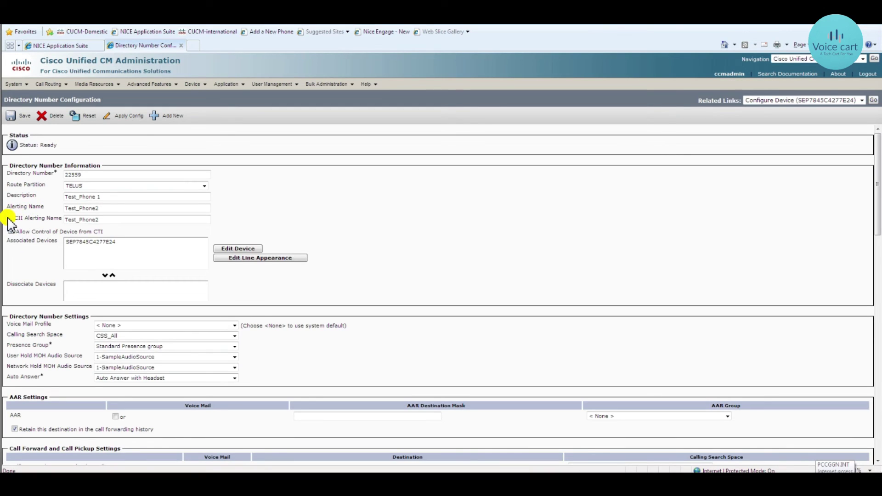
{"action": "left_click_drag", "start_coordinate": [9, 220], "coordinate": [19, 221]}
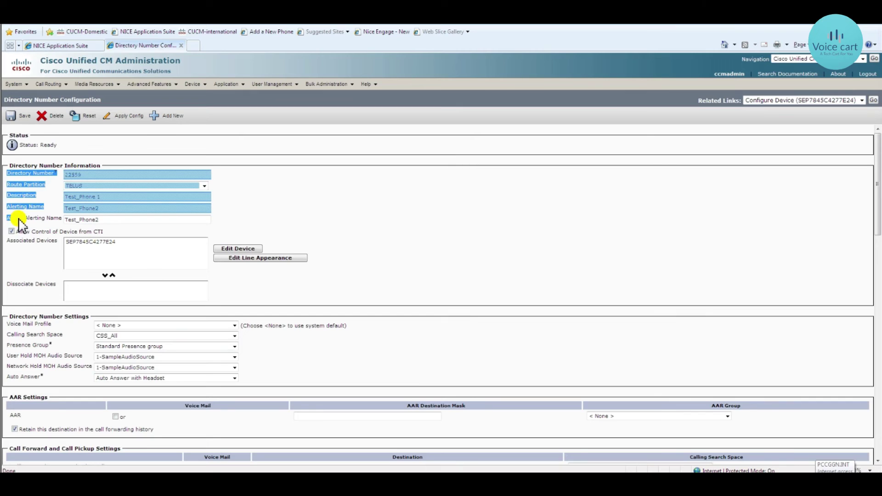
{"action": "left_click", "coordinate": [18, 222]}
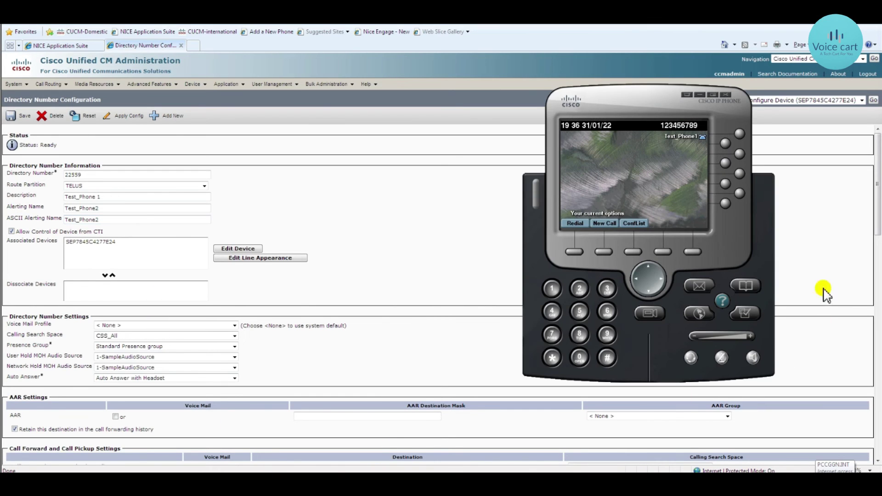
Call extension 22559 from the 22560 softphone using the dialing suggestions
{"action": "left_click", "coordinate": [580, 290]}
{"action": "left_click", "coordinate": [580, 290]}
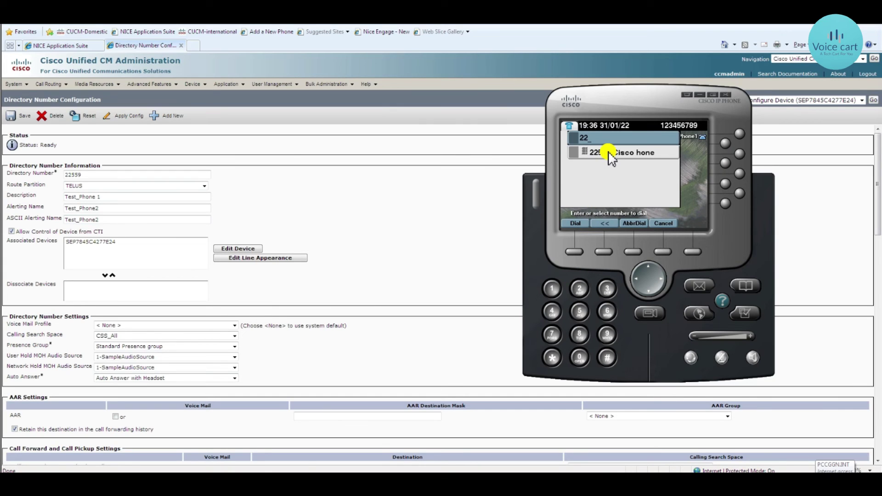
{"action": "left_click", "coordinate": [662, 225]}
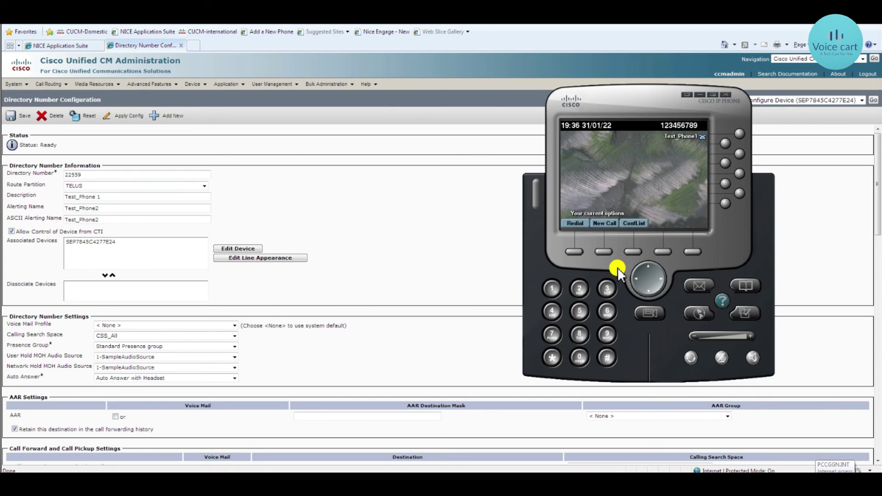
{"action": "left_click", "coordinate": [495, 445]}
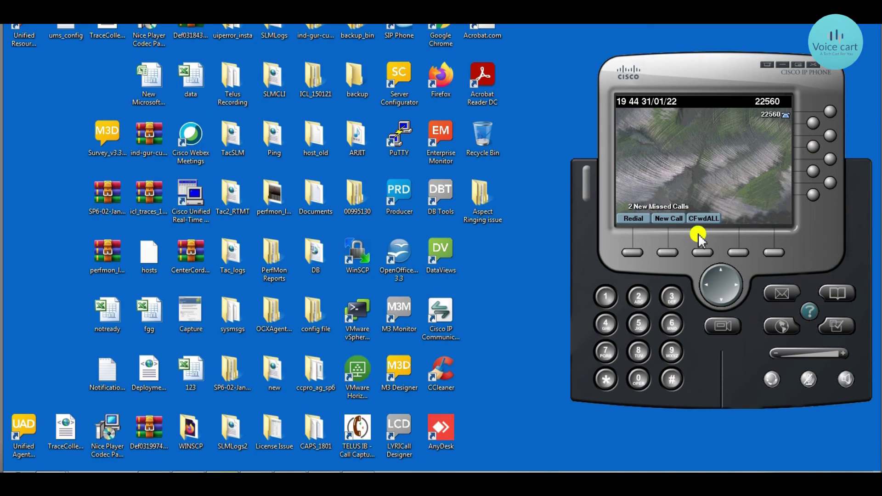
{"action": "left_click", "coordinate": [642, 287]}
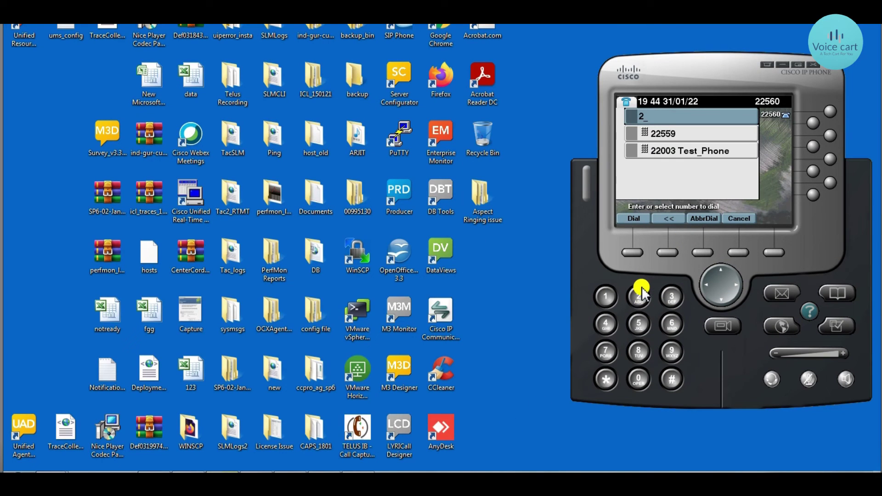
{"action": "double_click", "coordinate": [662, 134]}
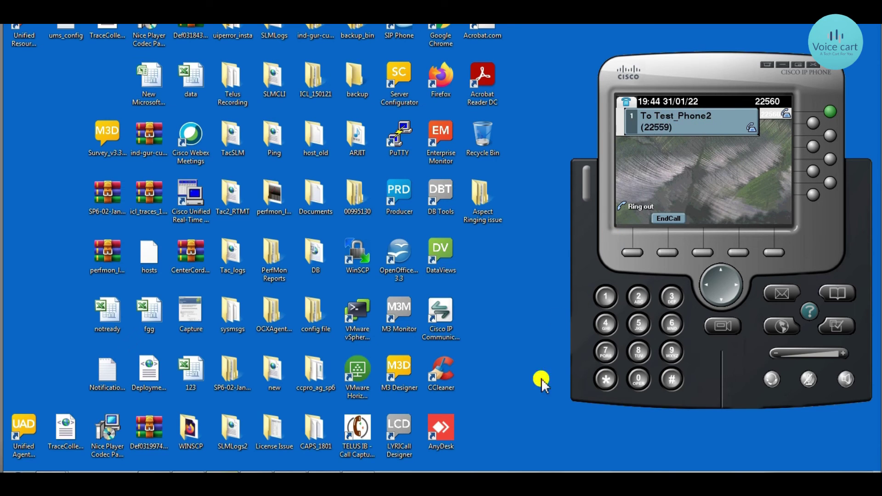
Check that the outgoing call shows To Test_Phone2 (22559), matching the Alerting Name setting
{"action": "left_click", "coordinate": [515, 459]}
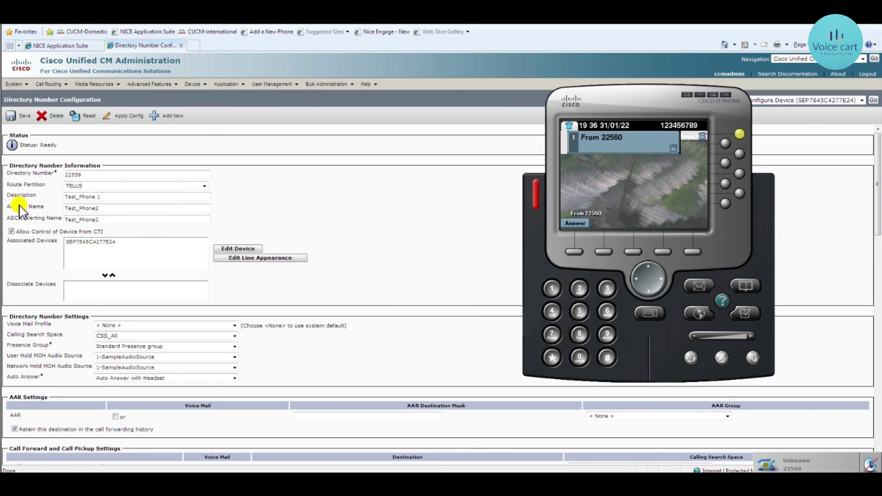
{"action": "left_click", "coordinate": [41, 207]}
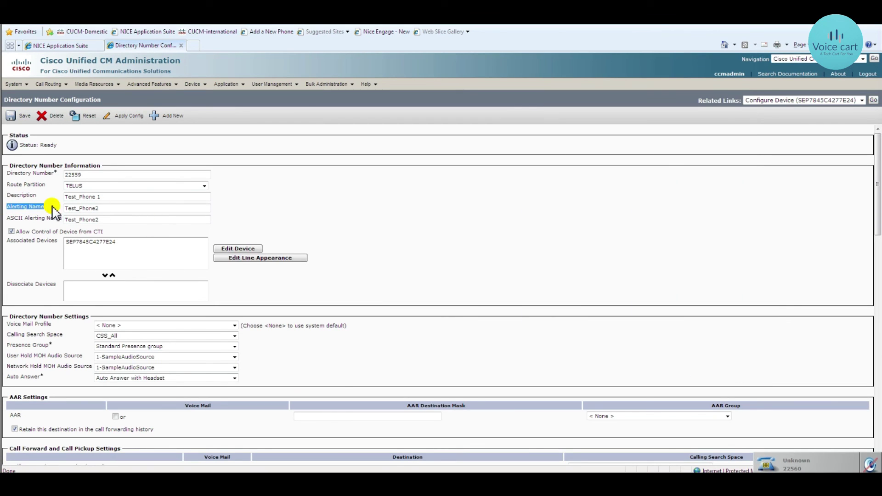
{"action": "left_click", "coordinate": [509, 467]}
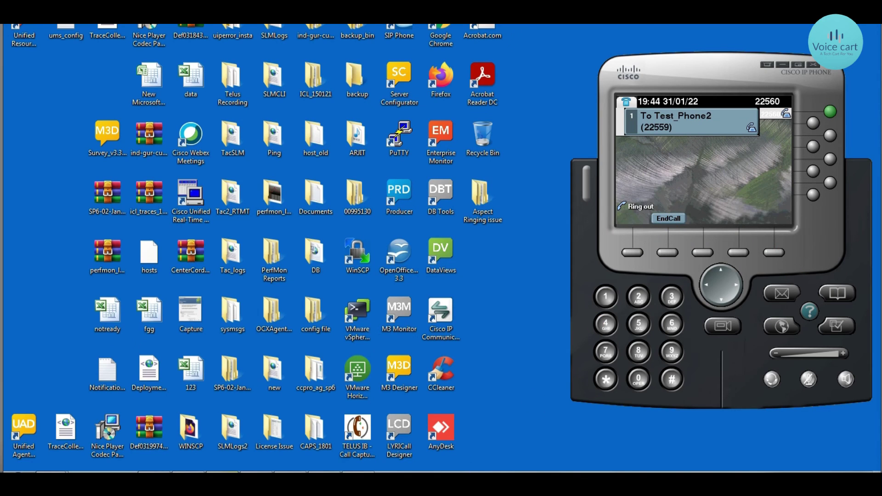
{"action": "mouse_move", "coordinate": [464, 471]}
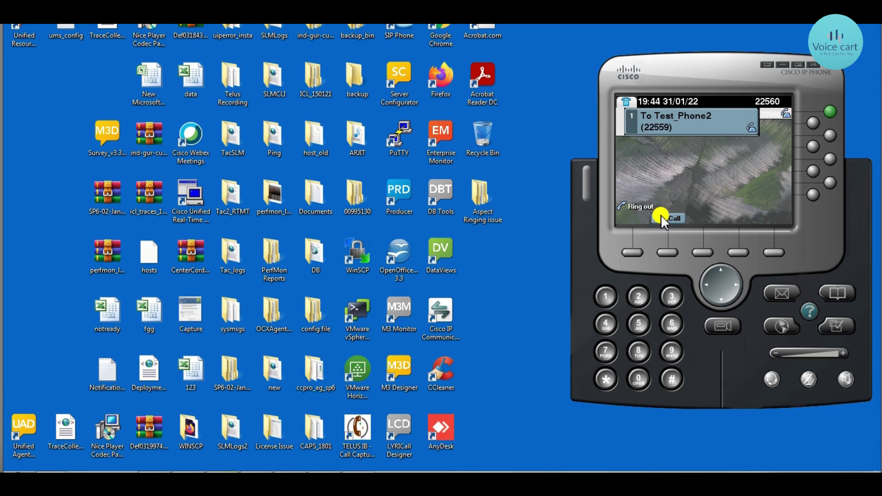